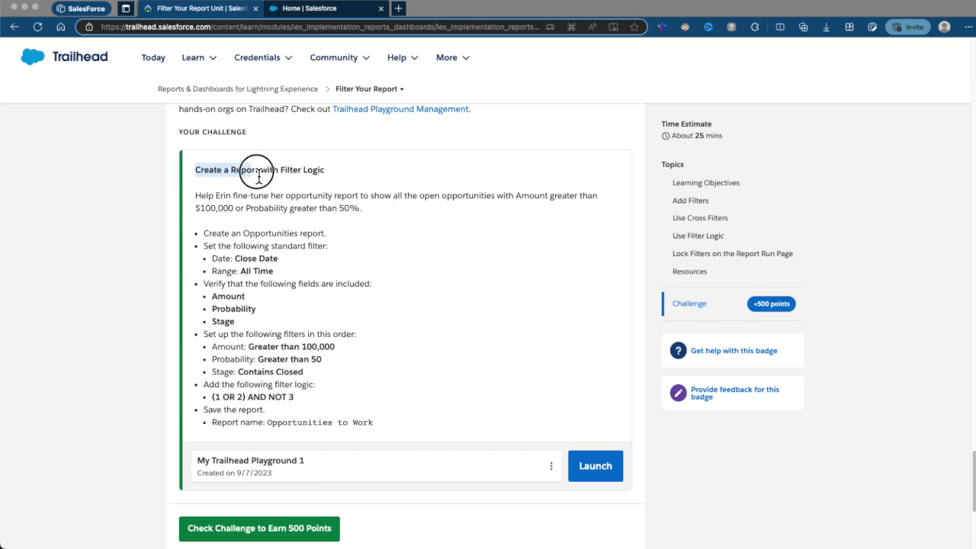
Show the Salesforce home page in split screen beside Trailhead, widen the Trailhead pane, and bring the challenge requirements into view
click(325, 170)
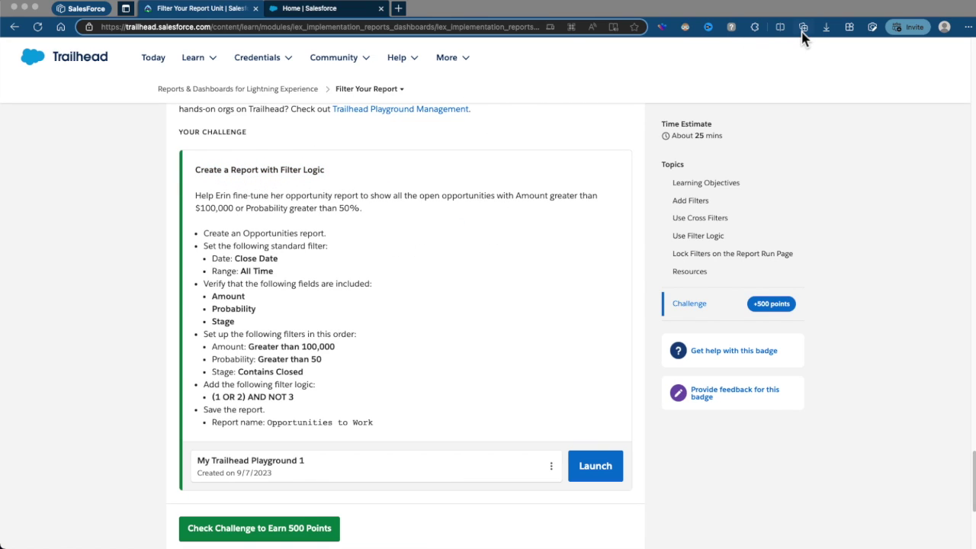
click(780, 28)
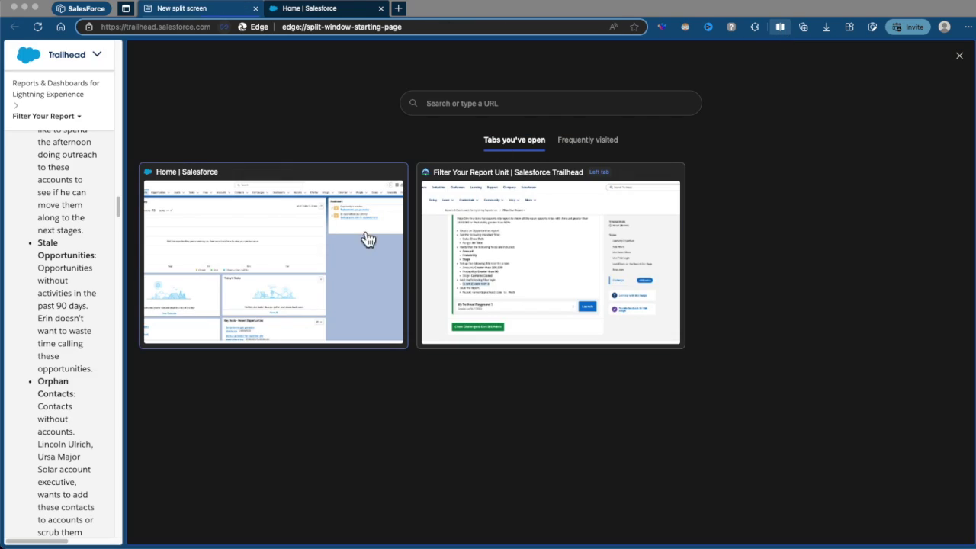
click(330, 246)
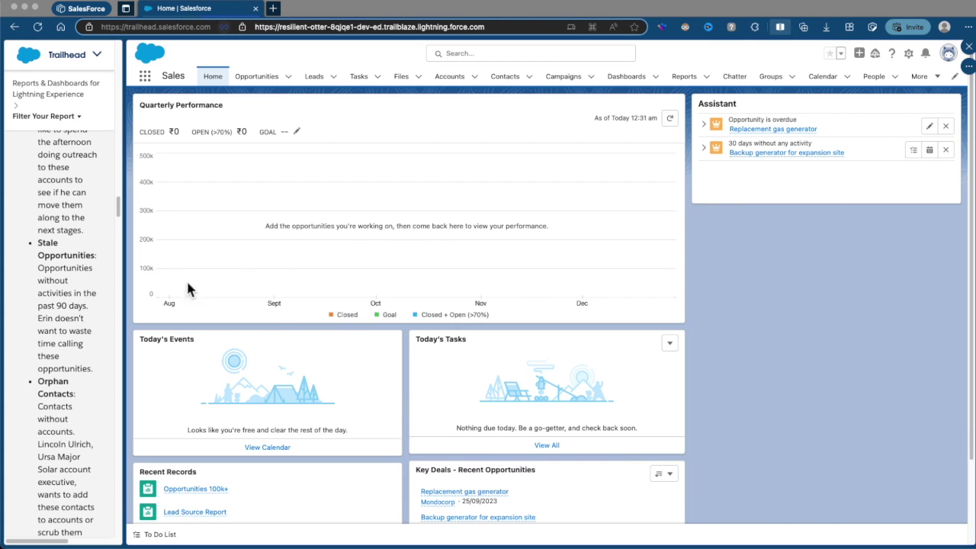
drag(128, 206, 286, 212)
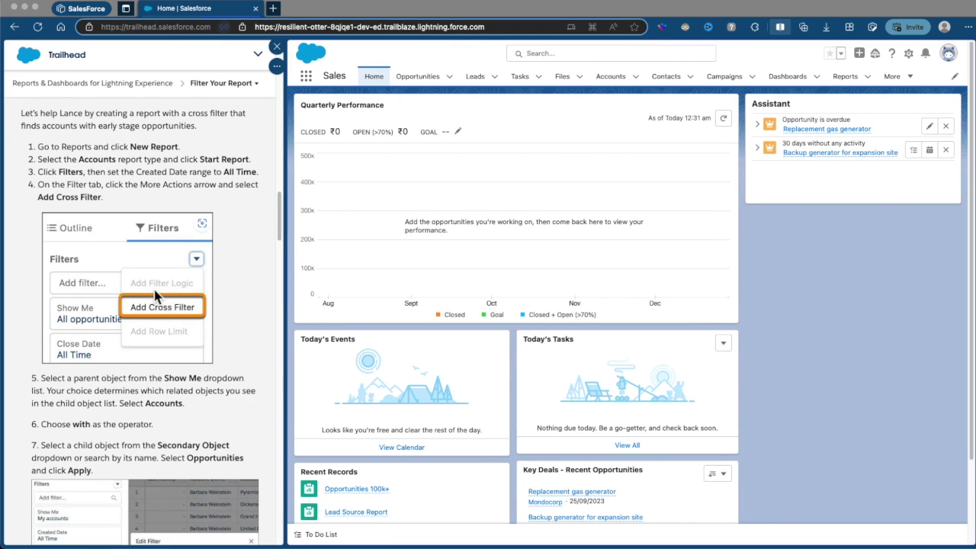
scroll(154, 287, down, 15)
scroll(154, 290, down, 15)
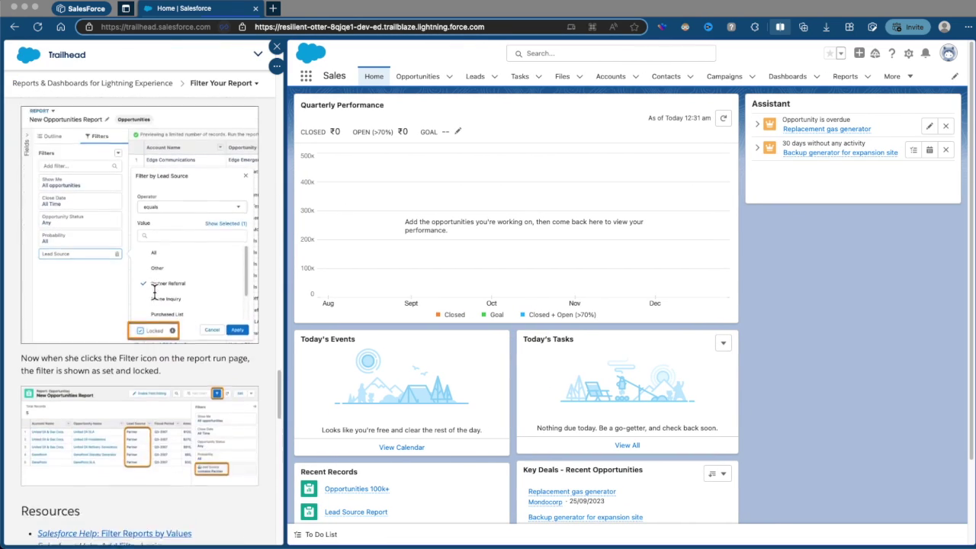
scroll(155, 296, down, 5)
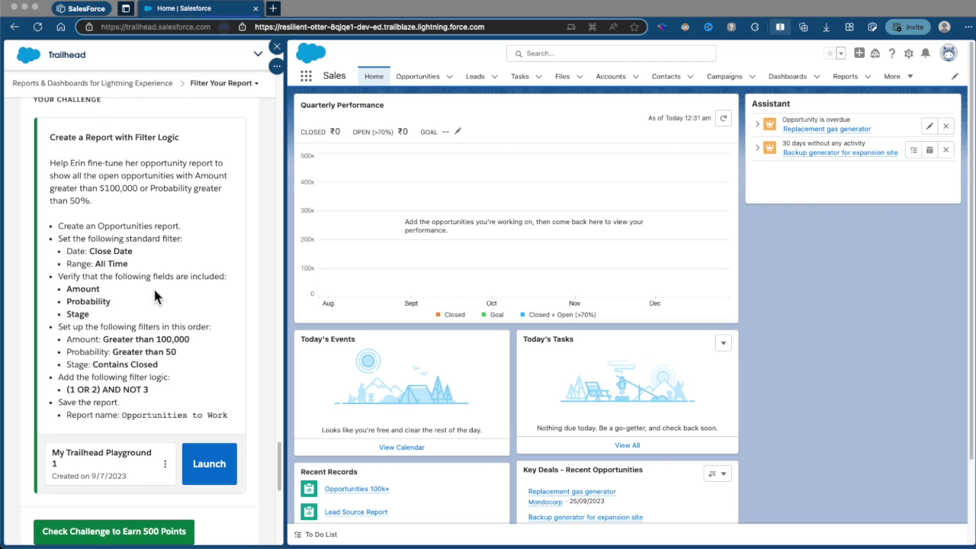
Start a new report using the standard Opportunities report type
click(846, 79)
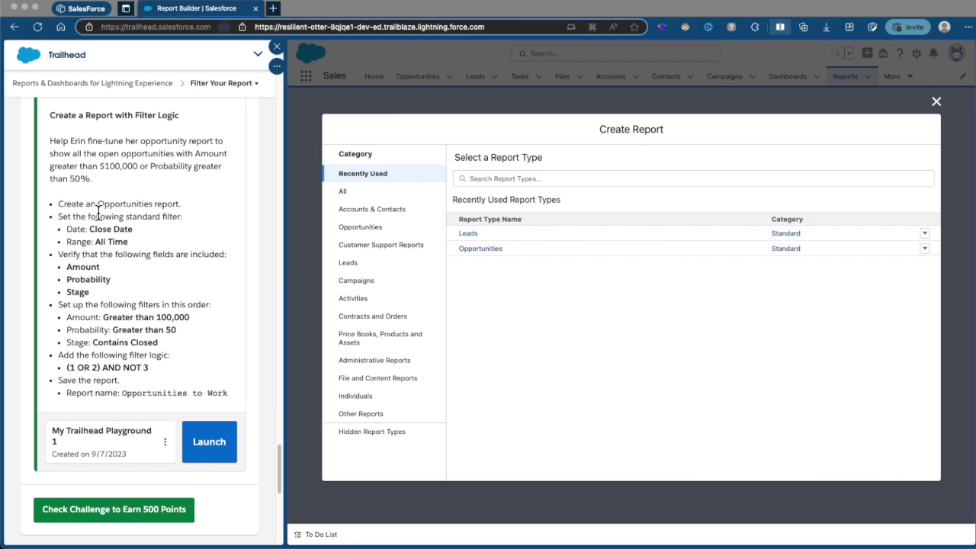
drag(98, 206, 152, 204)
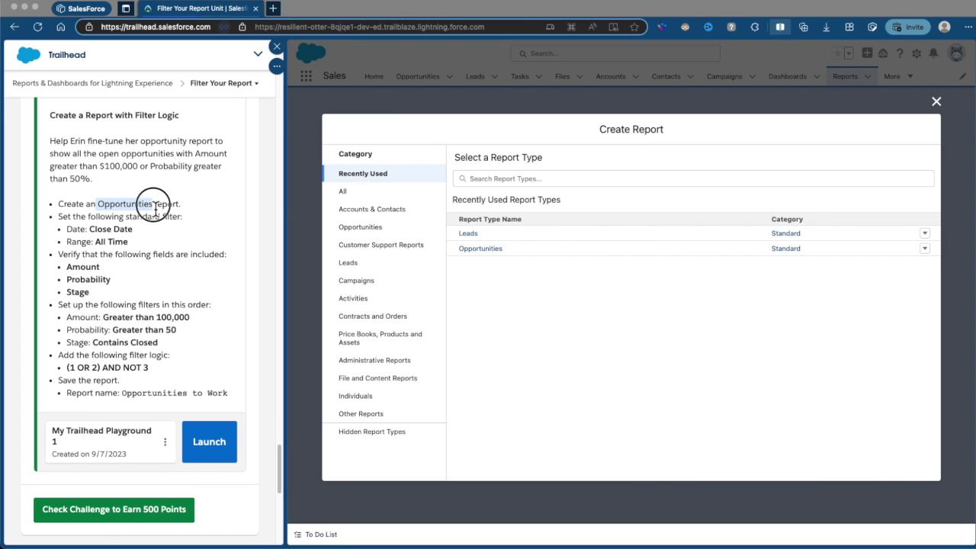
click(358, 227)
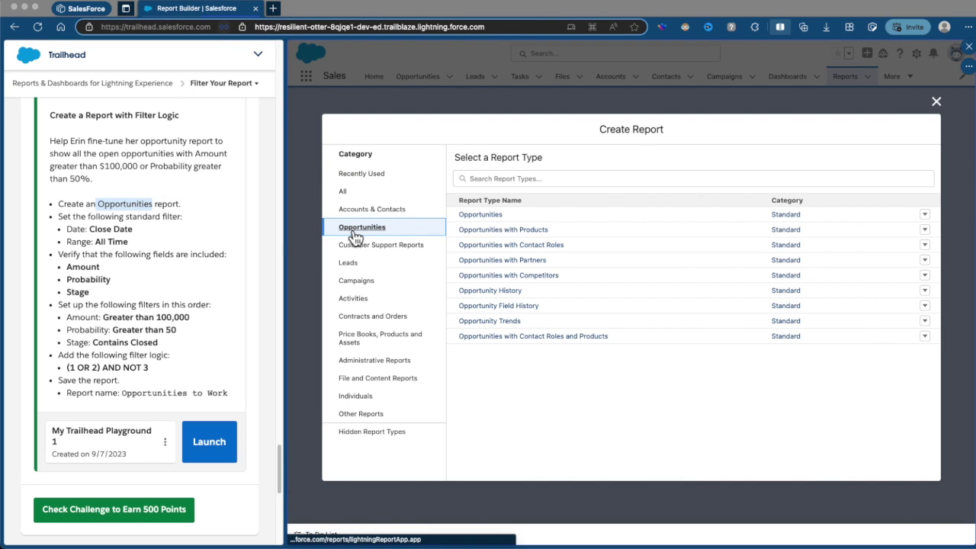
click(487, 219)
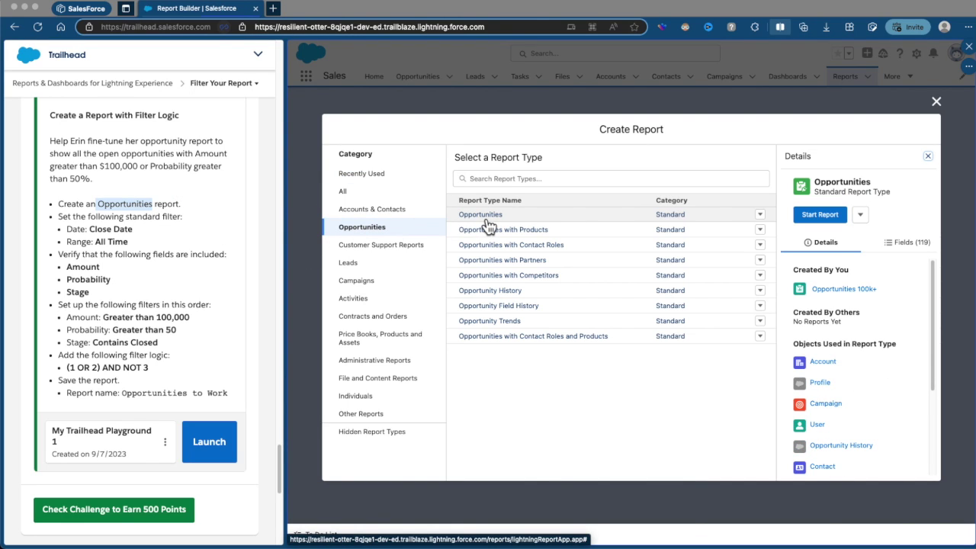
click(822, 215)
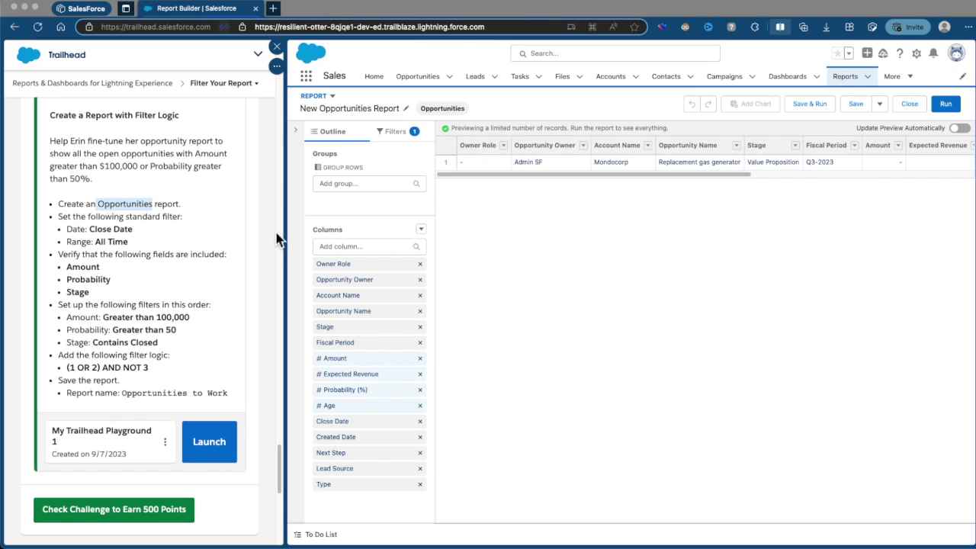
Set the Close Date filter's range to All Time and refresh the report preview
drag(89, 229, 131, 245)
click(131, 246)
click(403, 134)
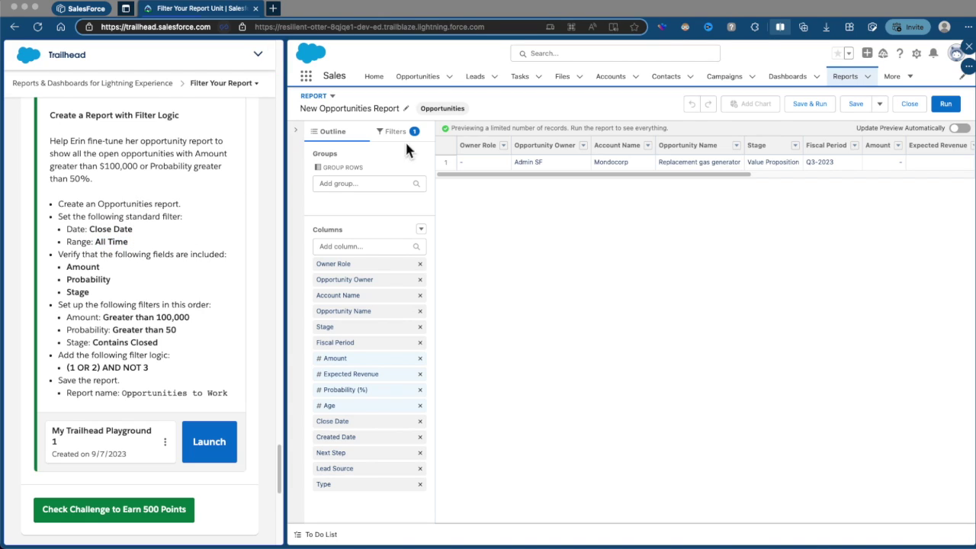
click(368, 242)
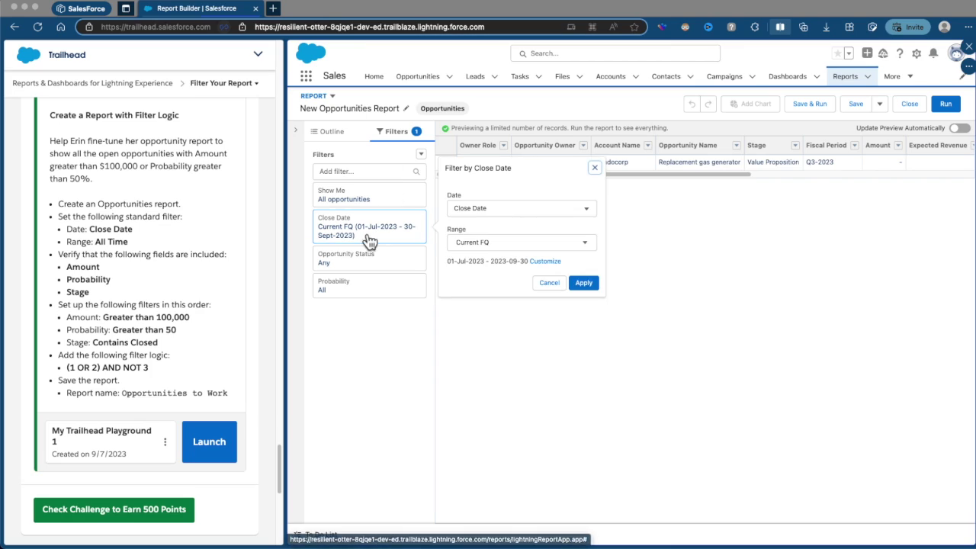
click(524, 239)
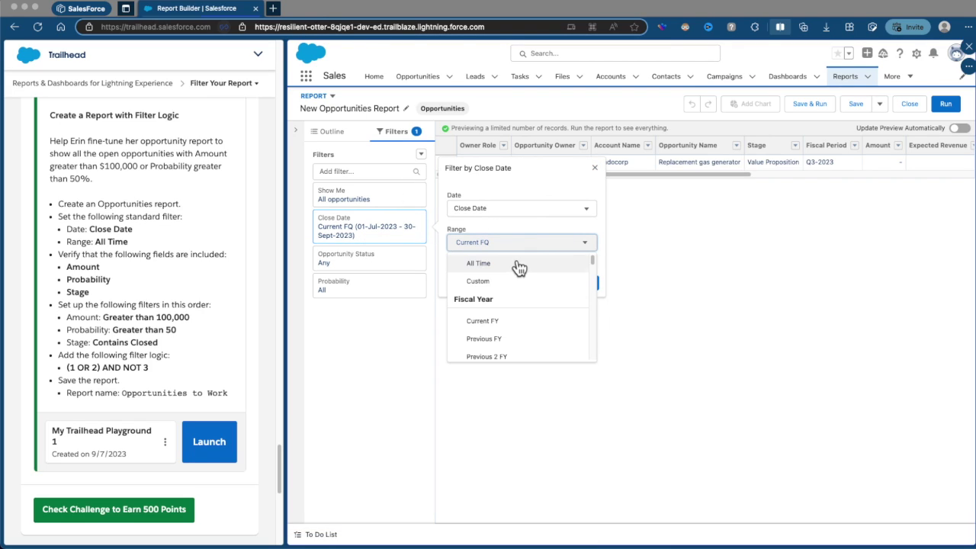
click(515, 263)
click(588, 282)
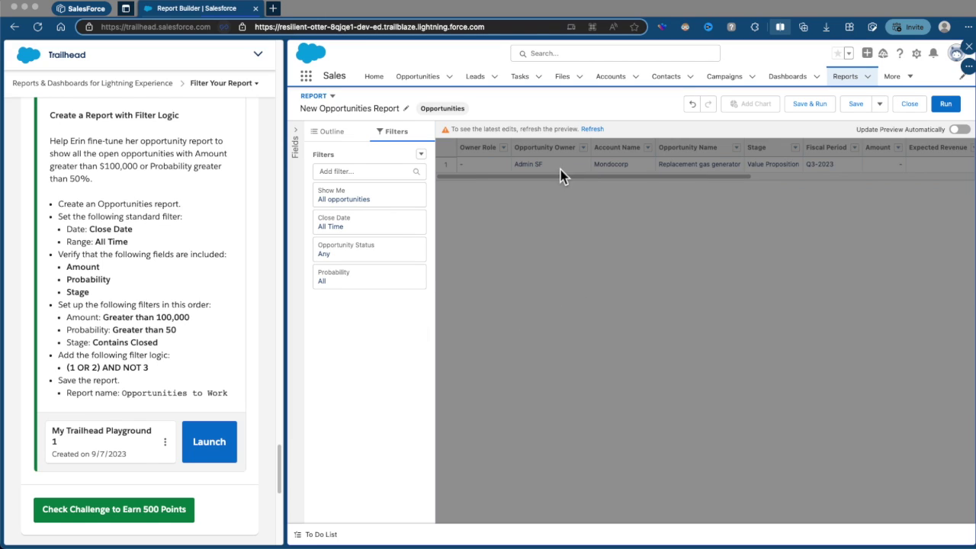
click(593, 129)
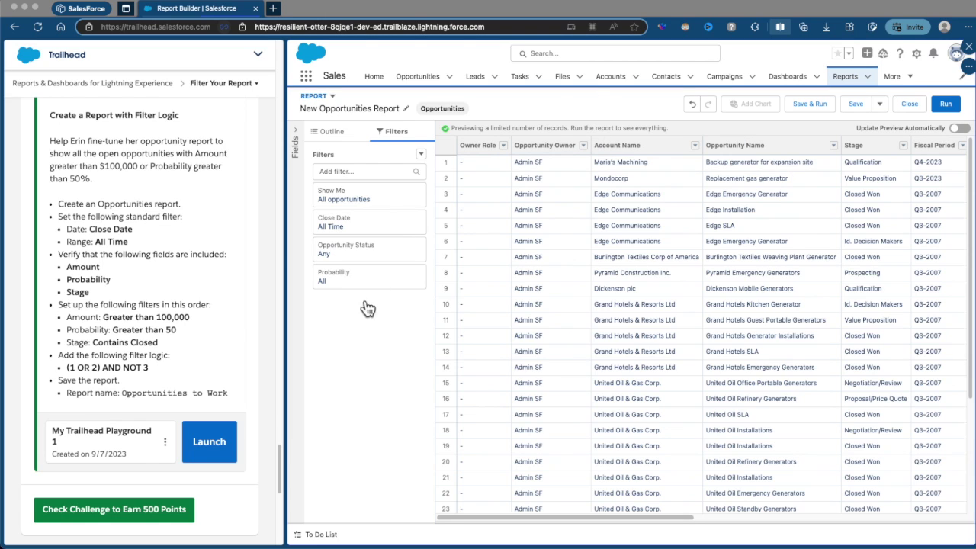
Check that the report columns include Amount, Probability and Stage, and review the filter order required by the challenge
click(255, 313)
drag(60, 253, 220, 257)
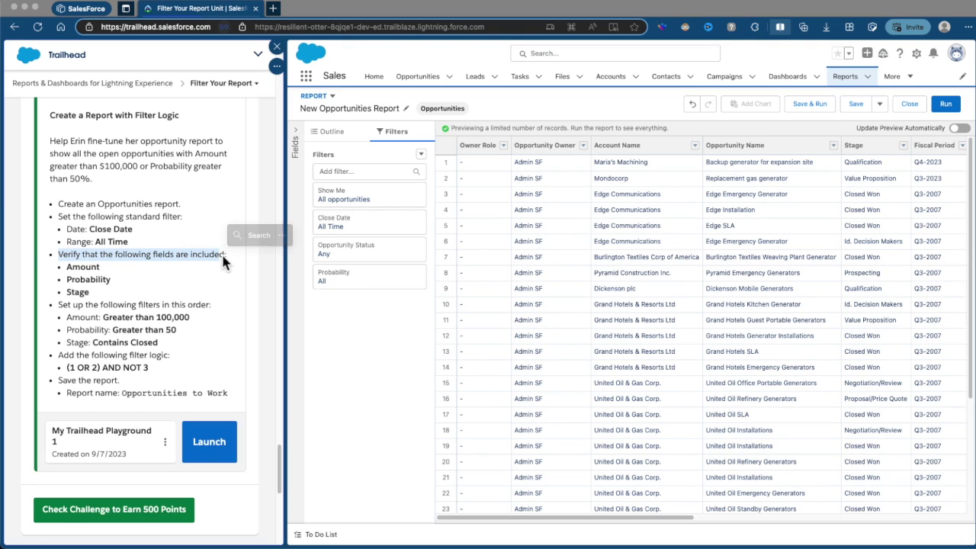
double_click(74, 267)
double_click(85, 279)
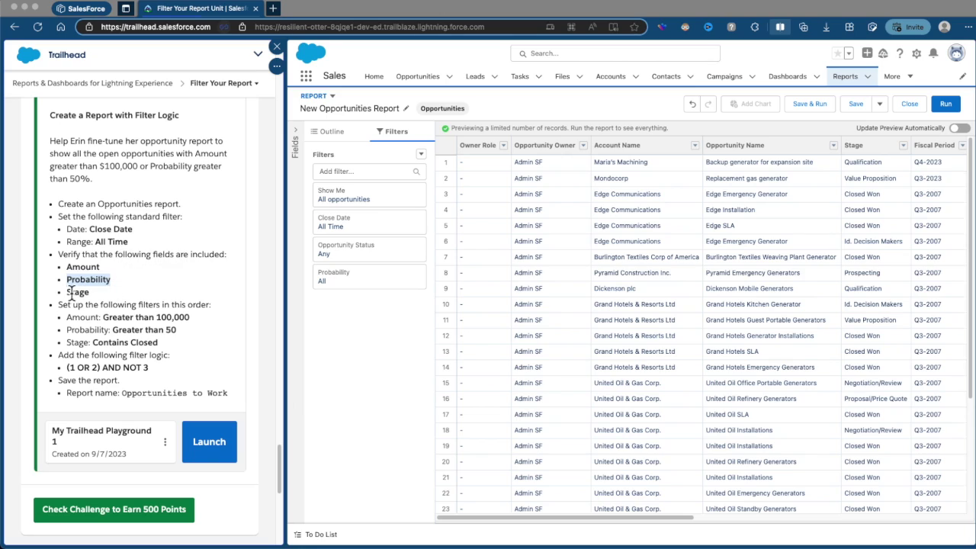
double_click(77, 293)
click(187, 298)
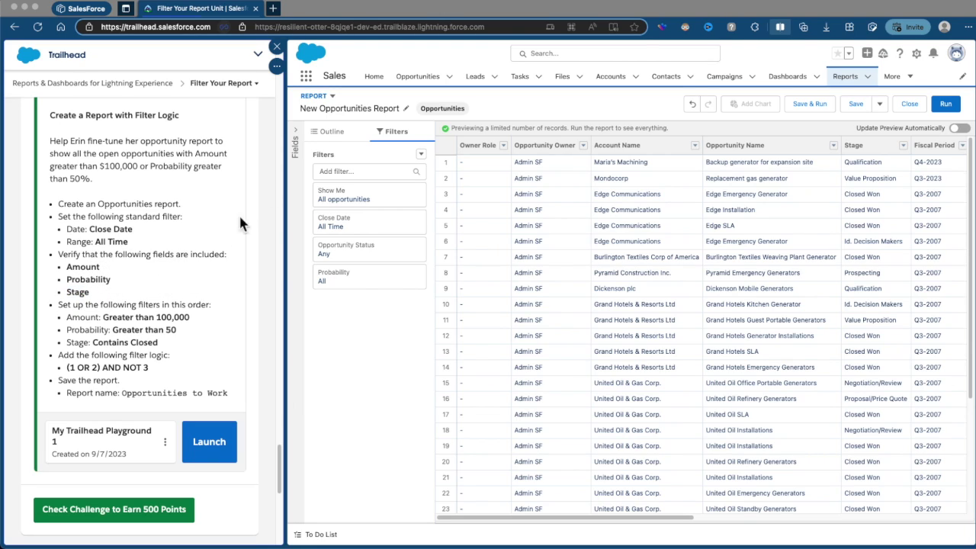
click(332, 131)
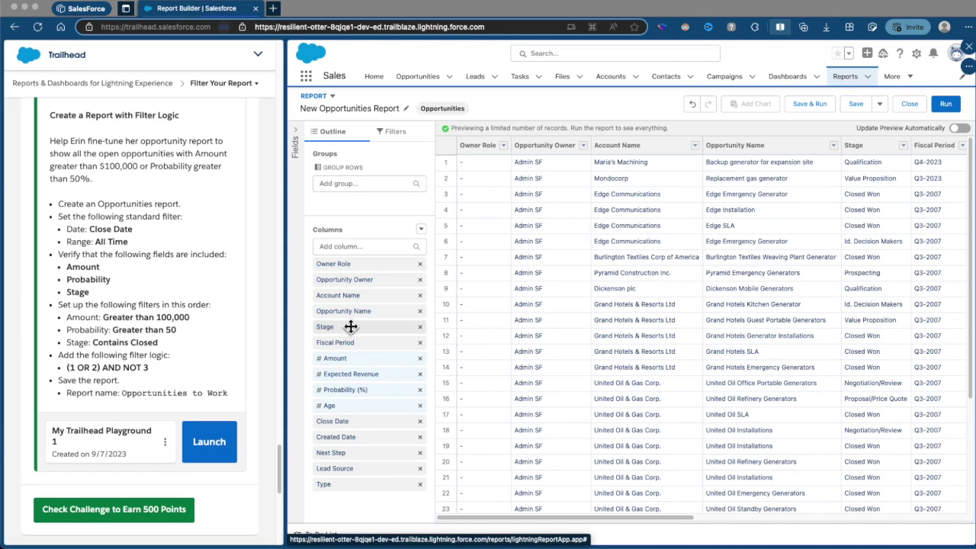
click(404, 137)
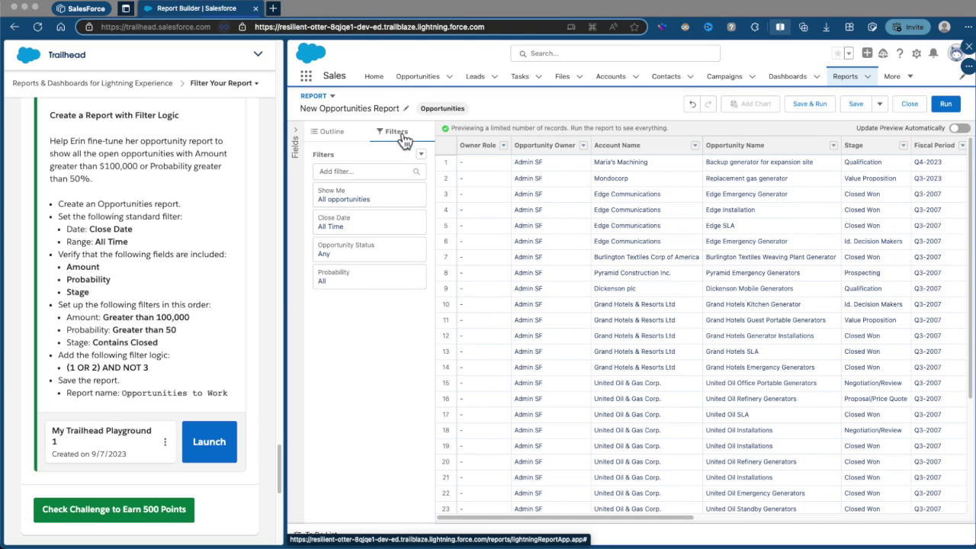
click(61, 308)
drag(61, 308, 209, 310)
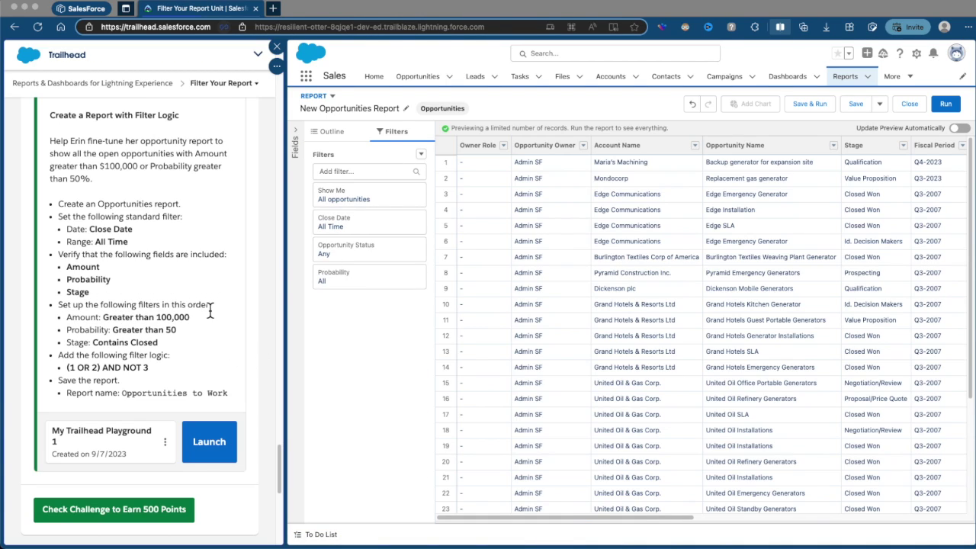
click(193, 305)
drag(209, 305, 188, 304)
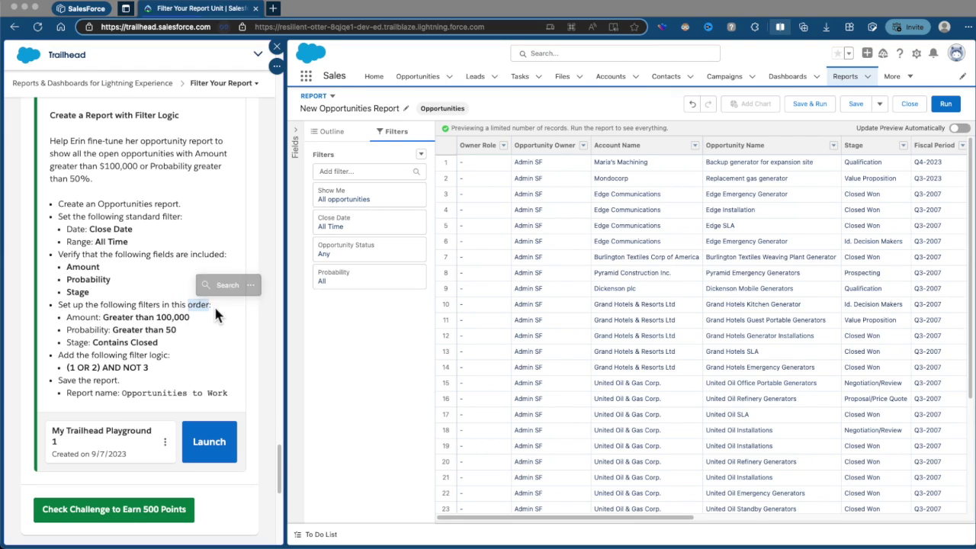
Add a filter on Amount with the operator greater than and the value 100,000
click(346, 172)
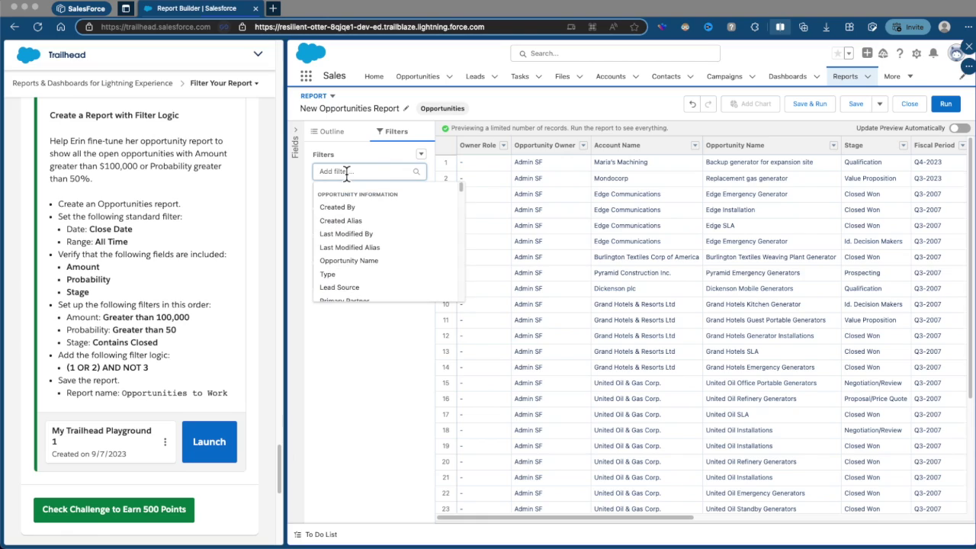
text(a mount)
key(ctrl+a)
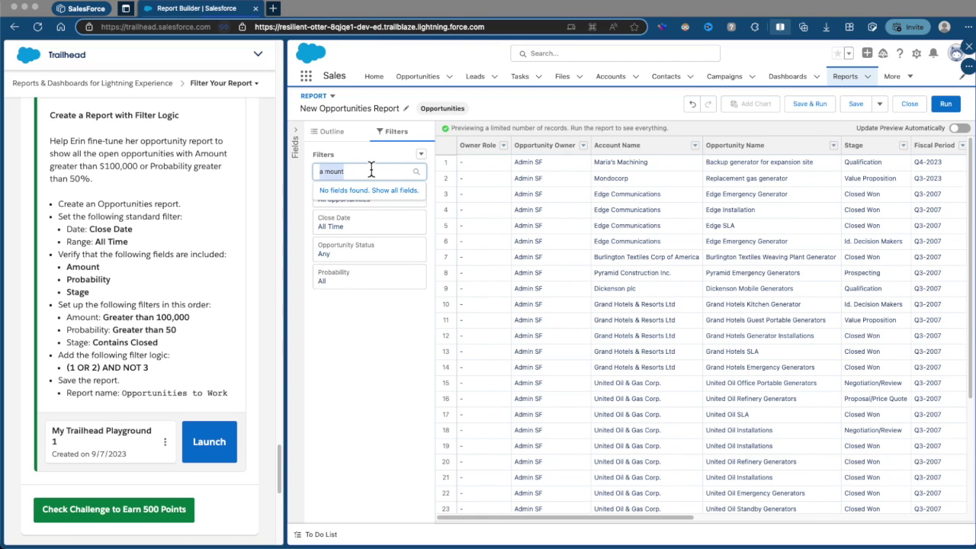
text(amount)
click(361, 213)
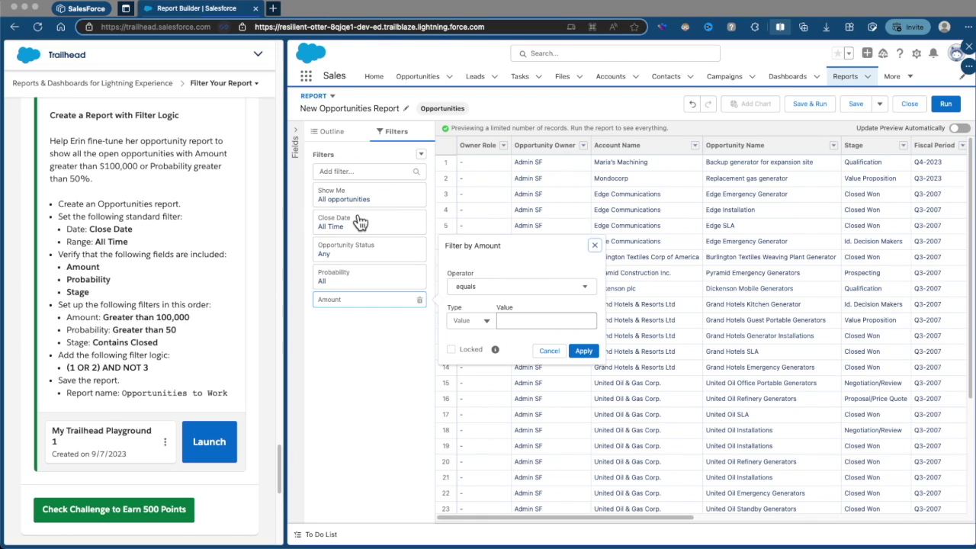
click(469, 288)
click(490, 365)
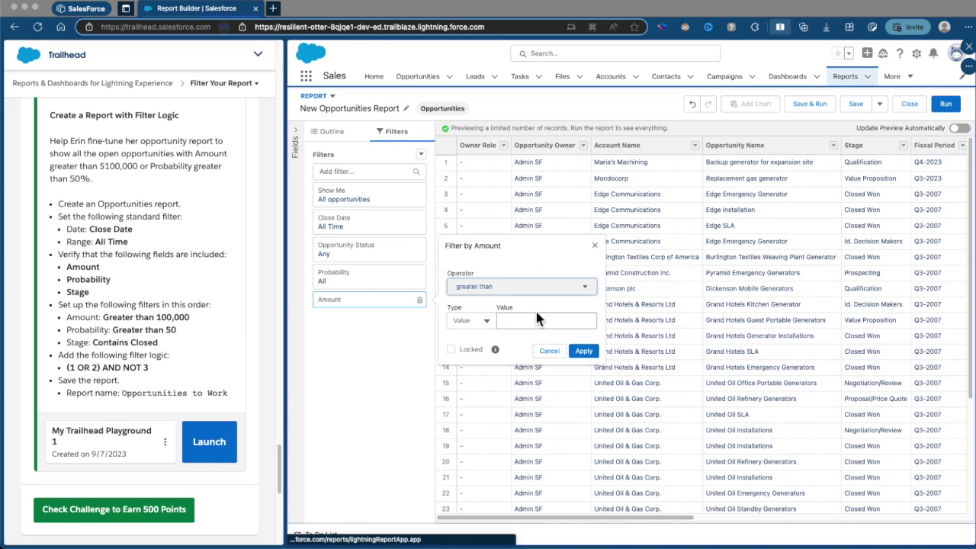
click(524, 321)
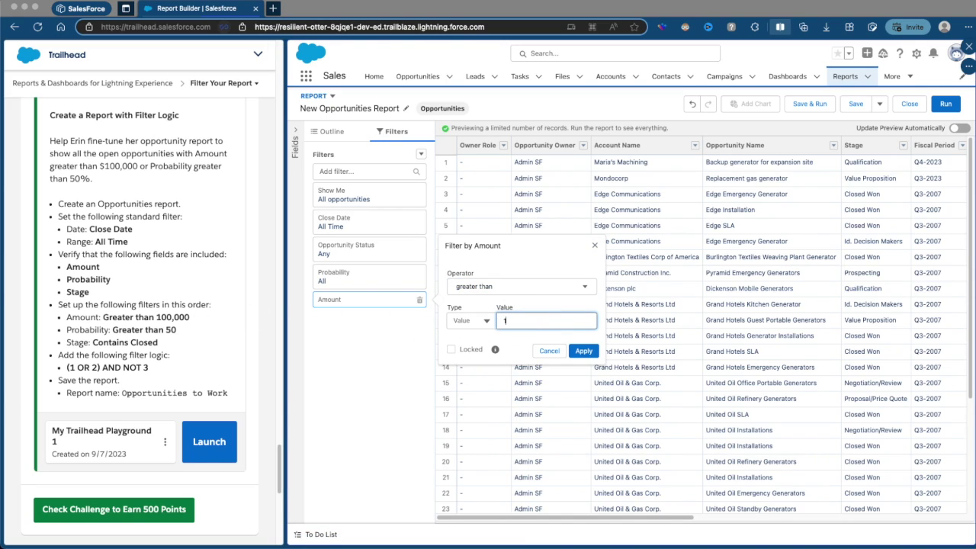
click(584, 351)
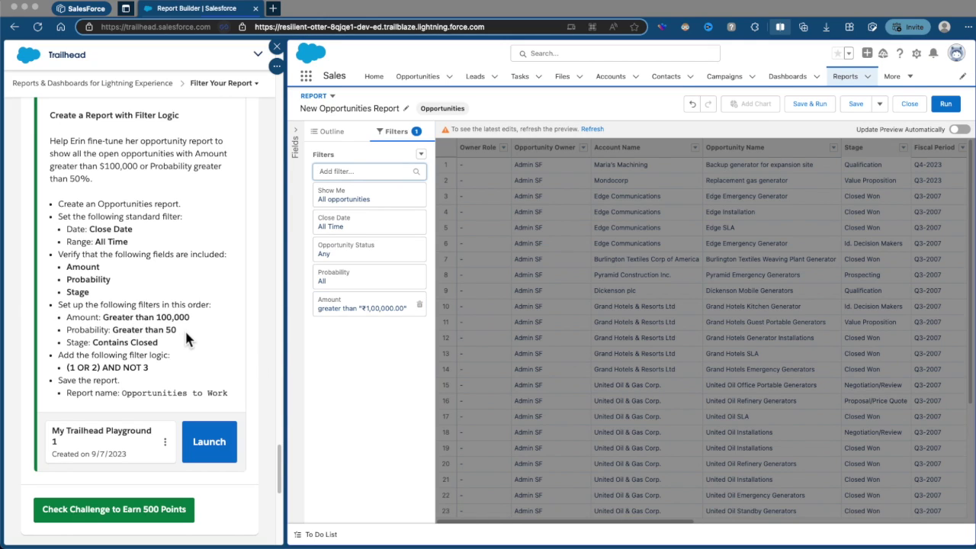
Add a filter on Probability (%) with the operator greater than and the value 50
click(357, 171)
text(pro)
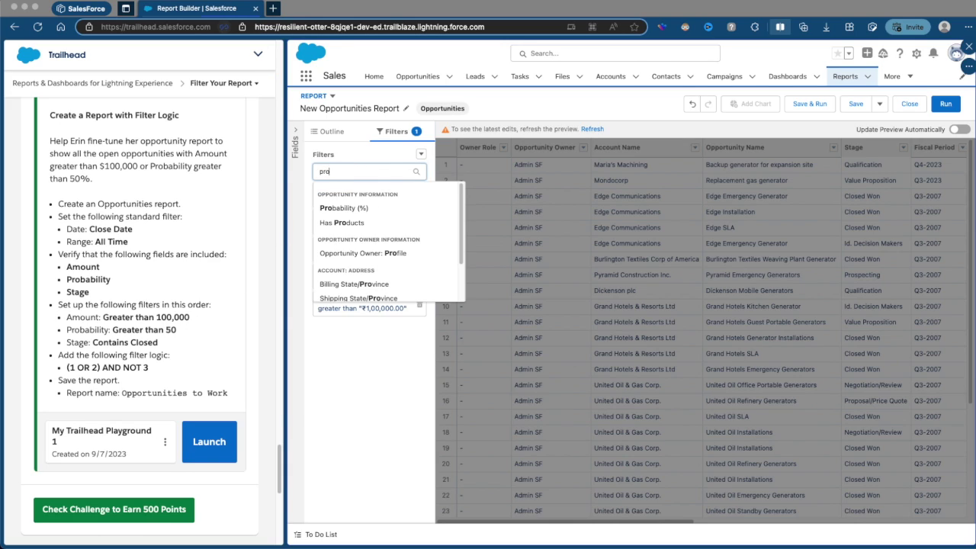
text(babb)
key(BackSpace)
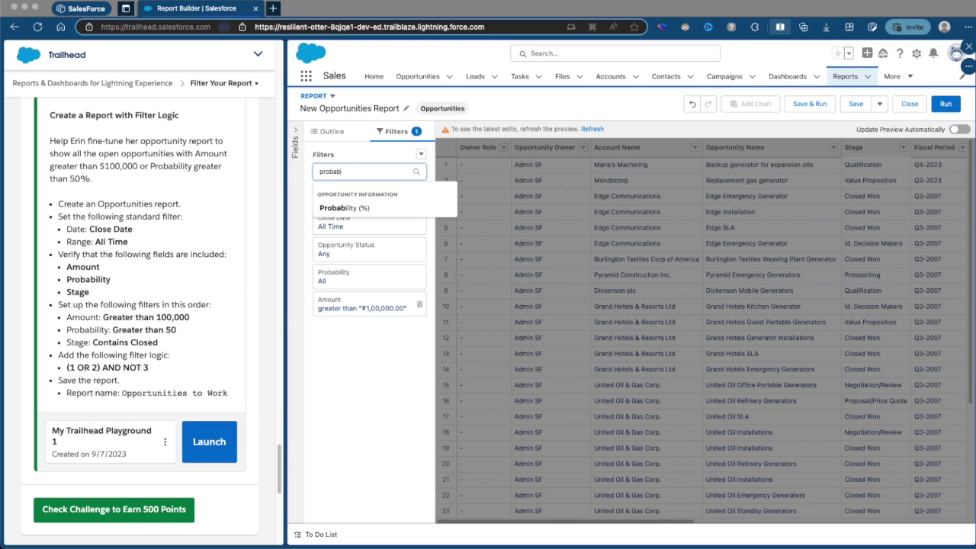
click(357, 208)
click(515, 315)
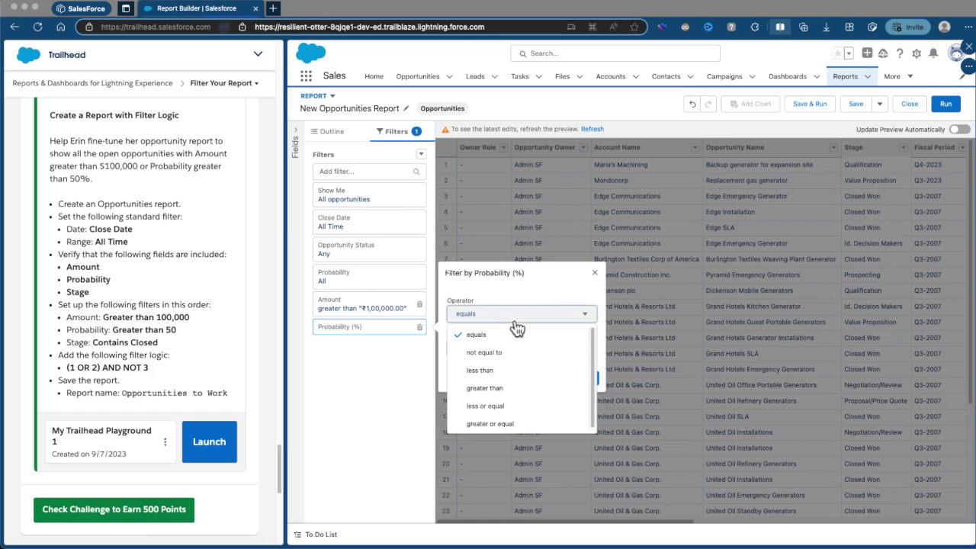
click(507, 389)
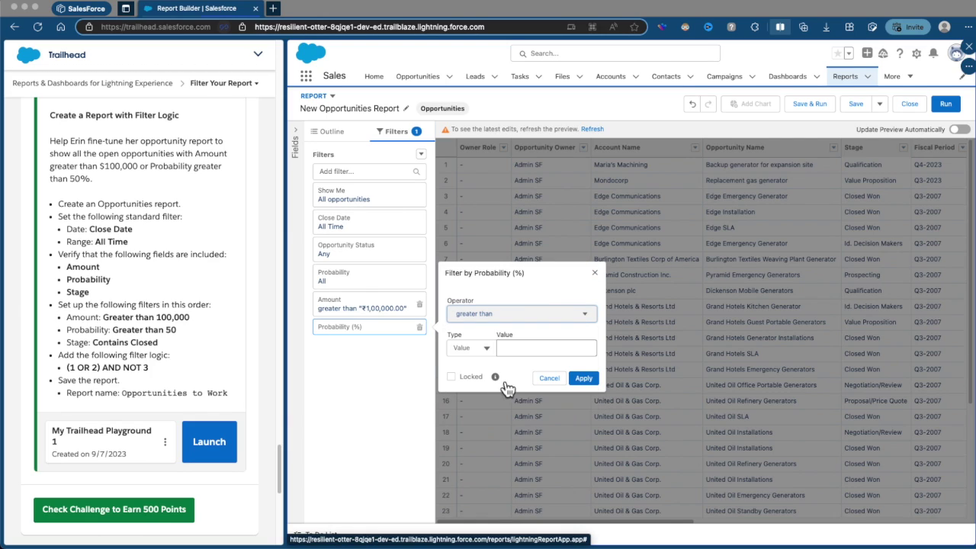
click(523, 347)
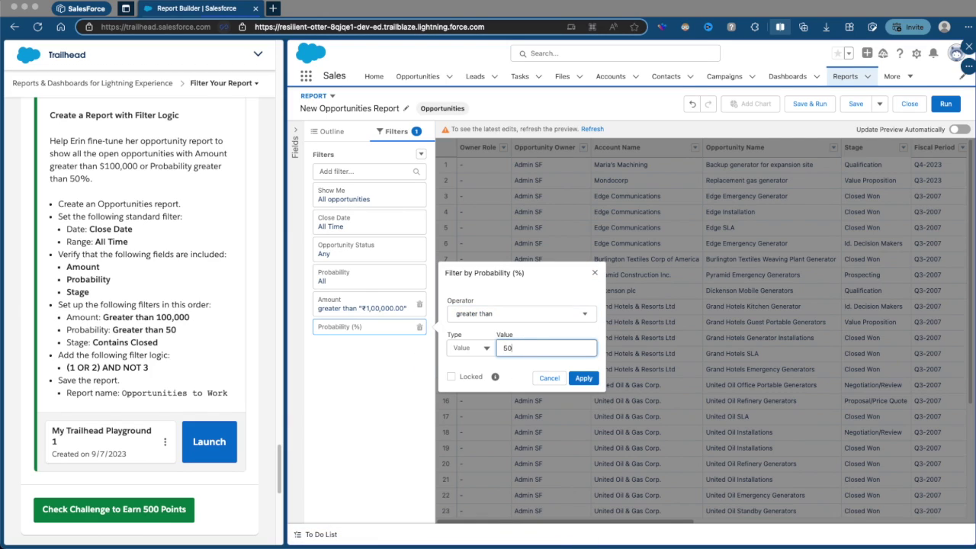
click(583, 378)
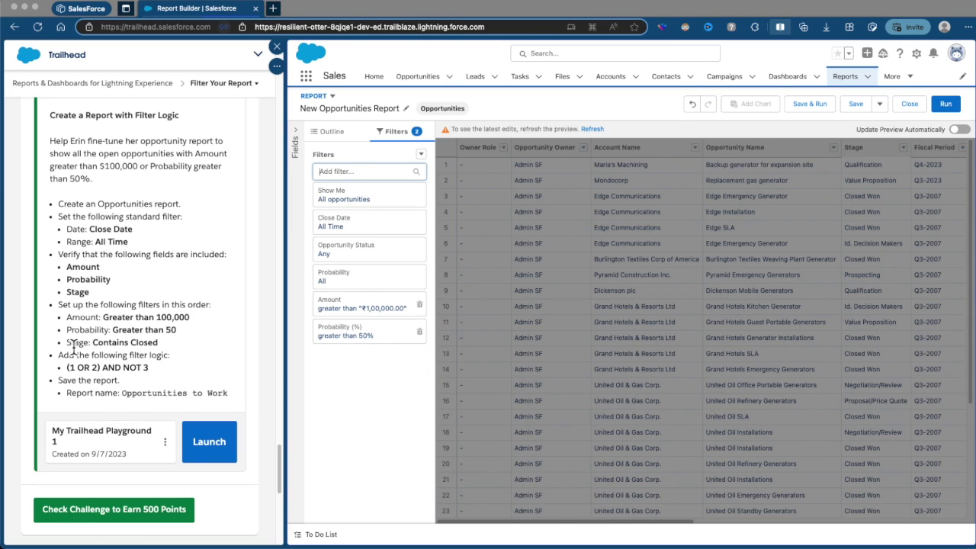
Add a filter on Stage with the operator contains and the value closed
text(stage)
click(371, 222)
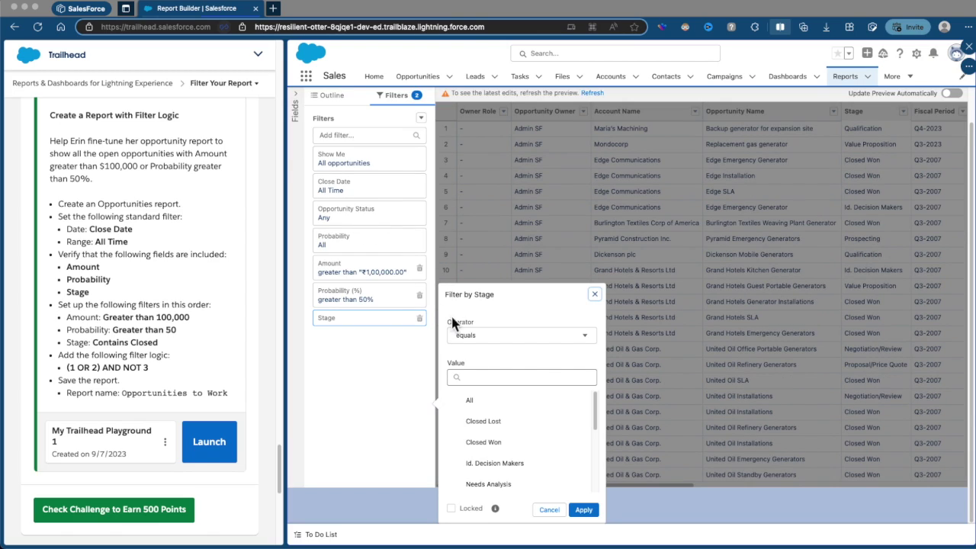
click(511, 340)
scroll(511, 347, down, 2)
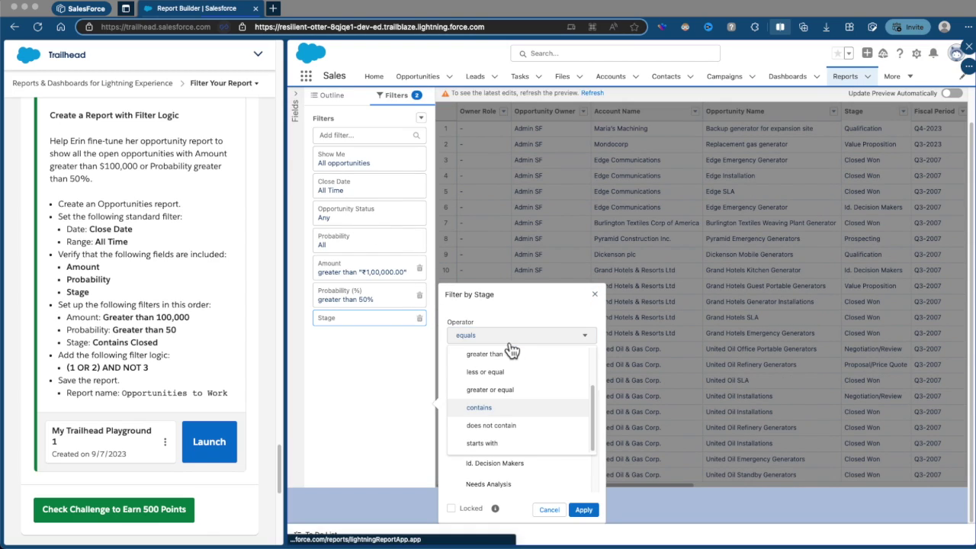
click(501, 407)
click(514, 373)
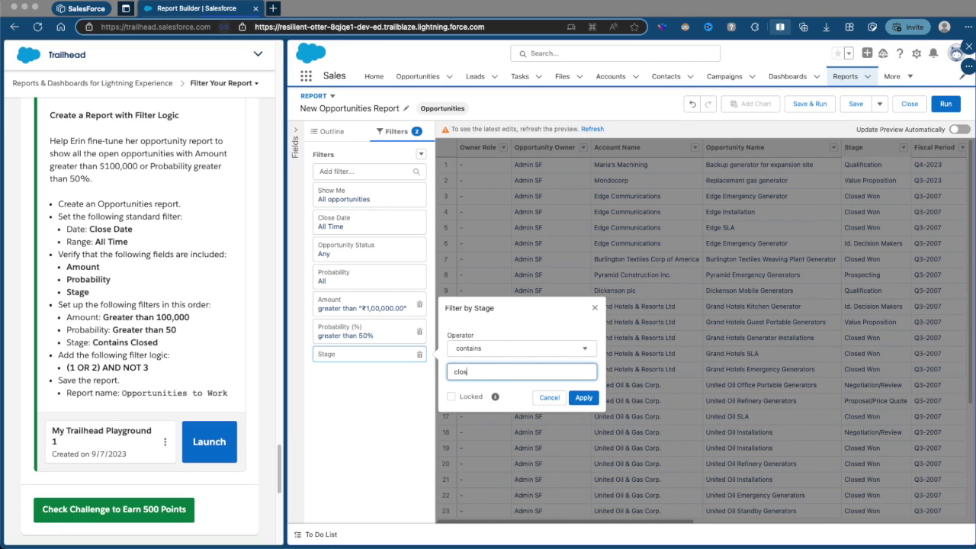
click(594, 399)
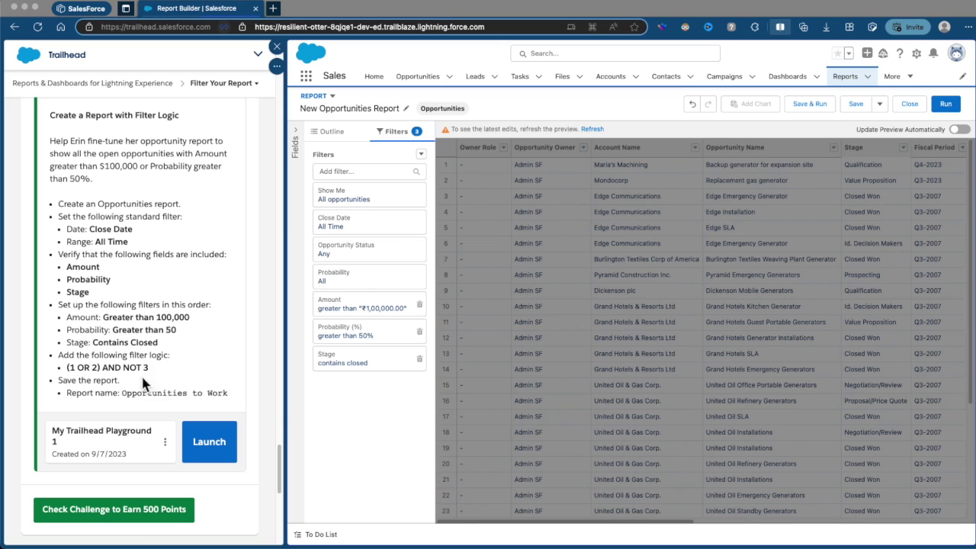
Add the filter logic (1 OR 2) AND NOT 3 from the challenge instructions and refresh the report preview
drag(67, 369, 151, 371)
key(ctrl+c)
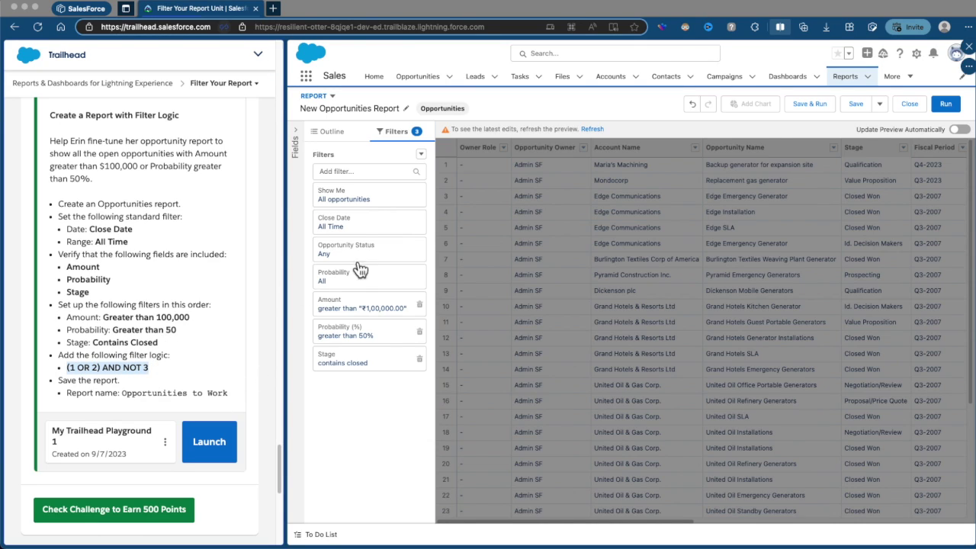
click(421, 155)
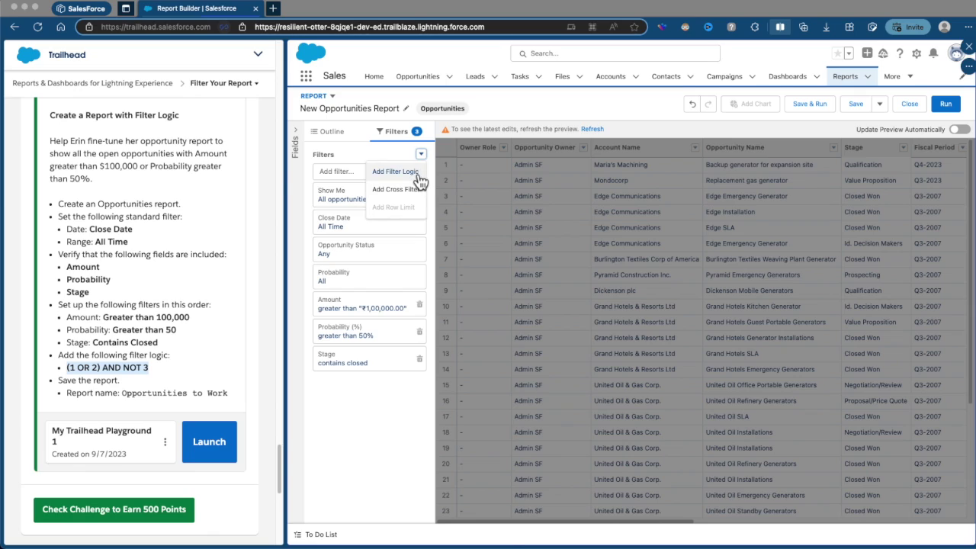
click(417, 176)
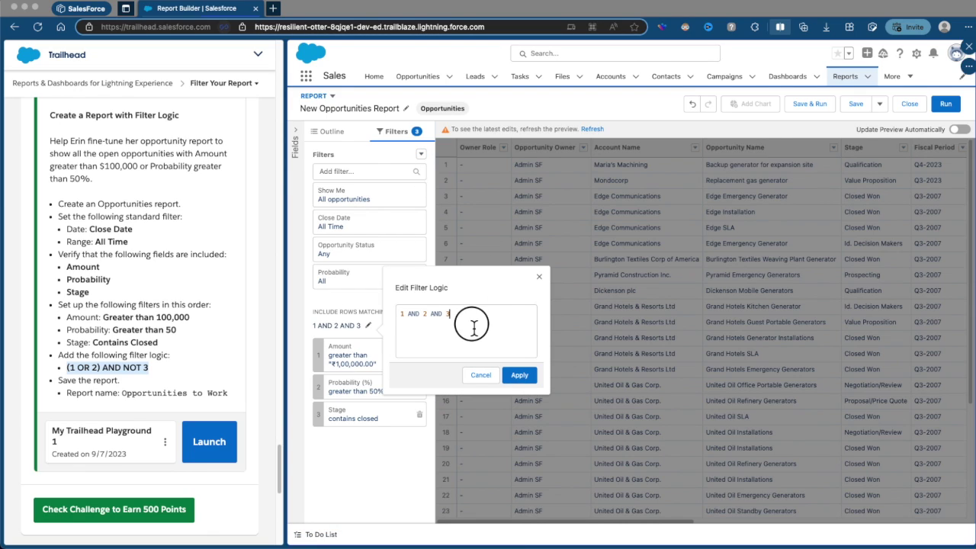
drag(469, 323, 387, 309)
key(ctrl+v)
click(519, 375)
click(601, 127)
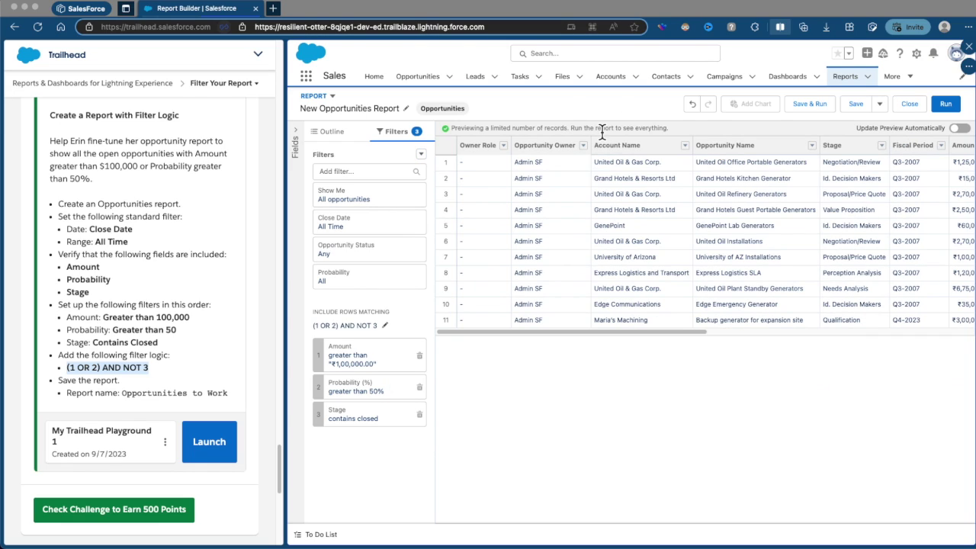
drag(658, 333, 868, 303)
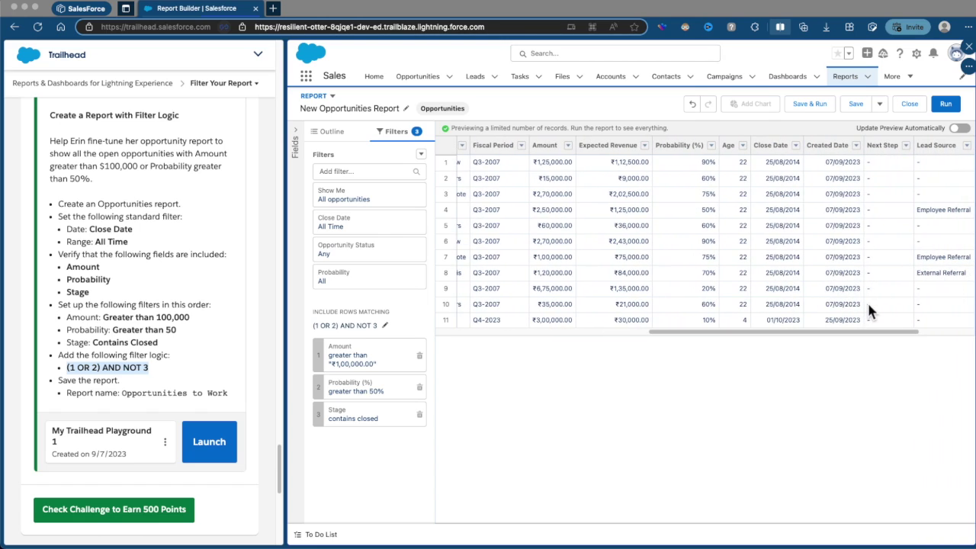
Save the report as Opportunities to Work in Private Reports and submit the Trailhead challenge for checking
click(856, 105)
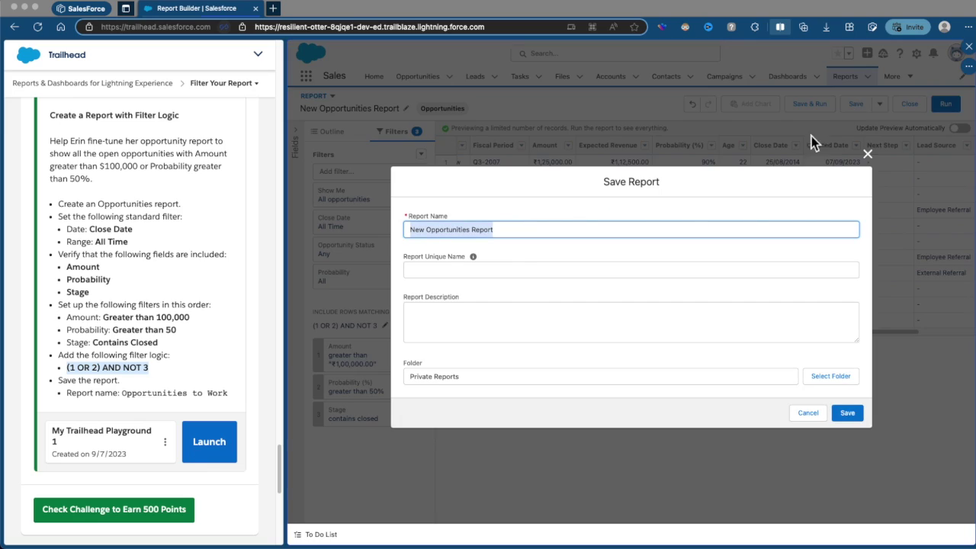
click(138, 402)
drag(122, 394, 240, 402)
click(503, 232)
key(ctrl+a)
key(ctrl+v)
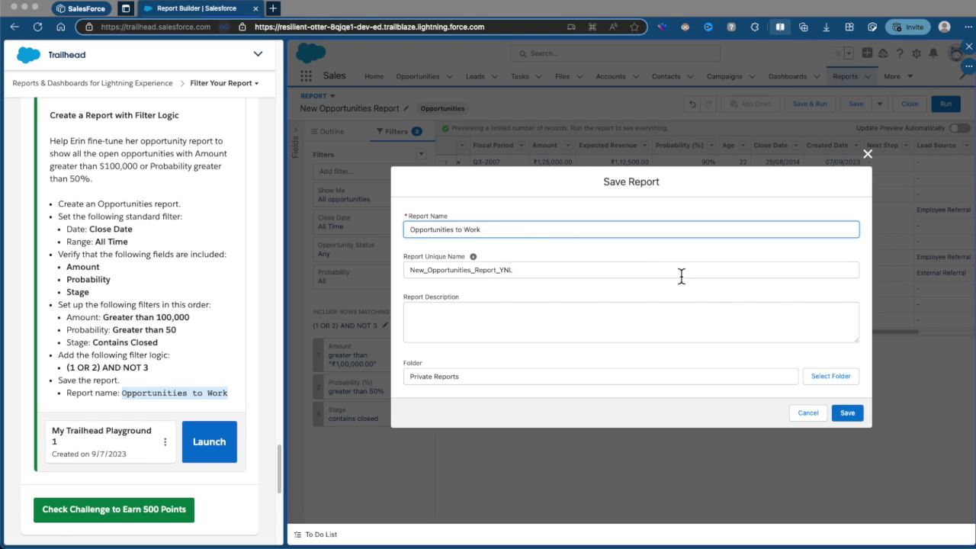
click(848, 414)
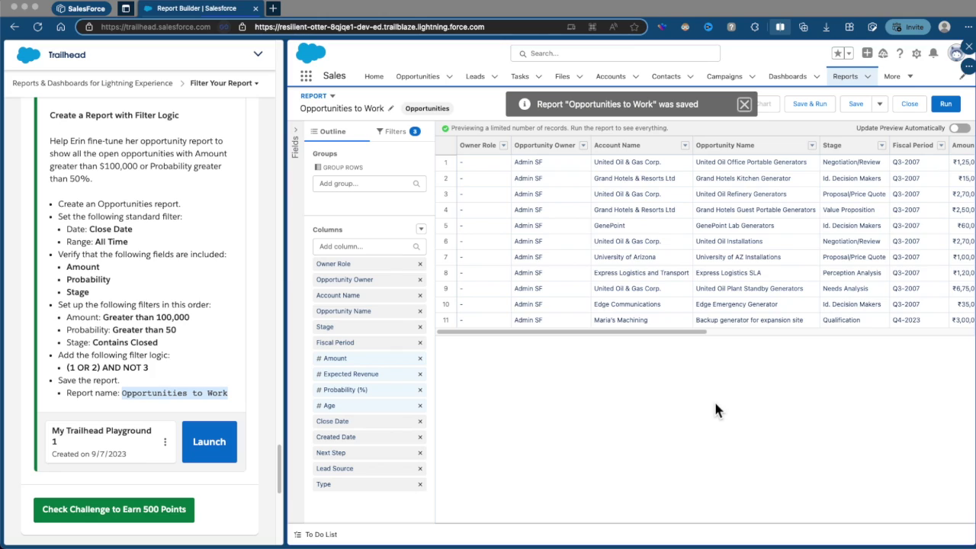
click(158, 511)
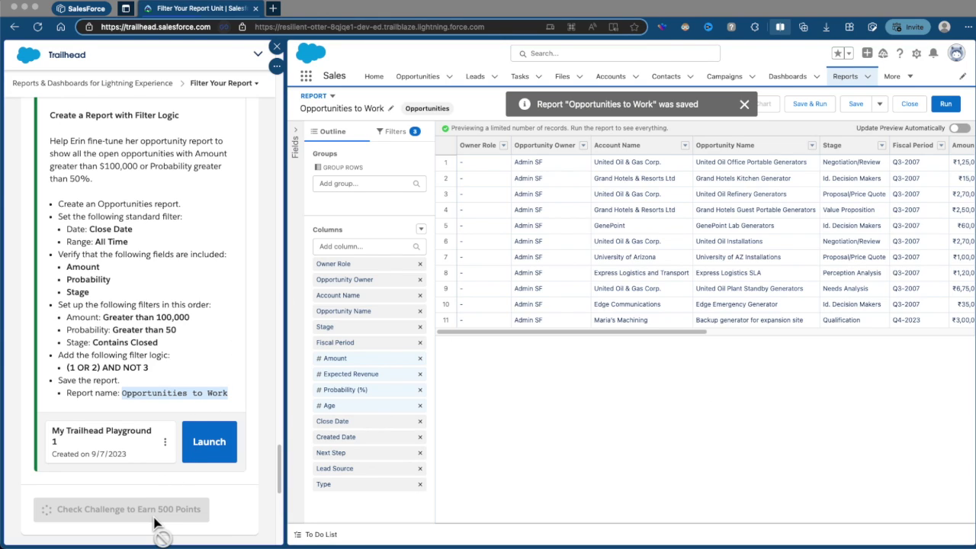